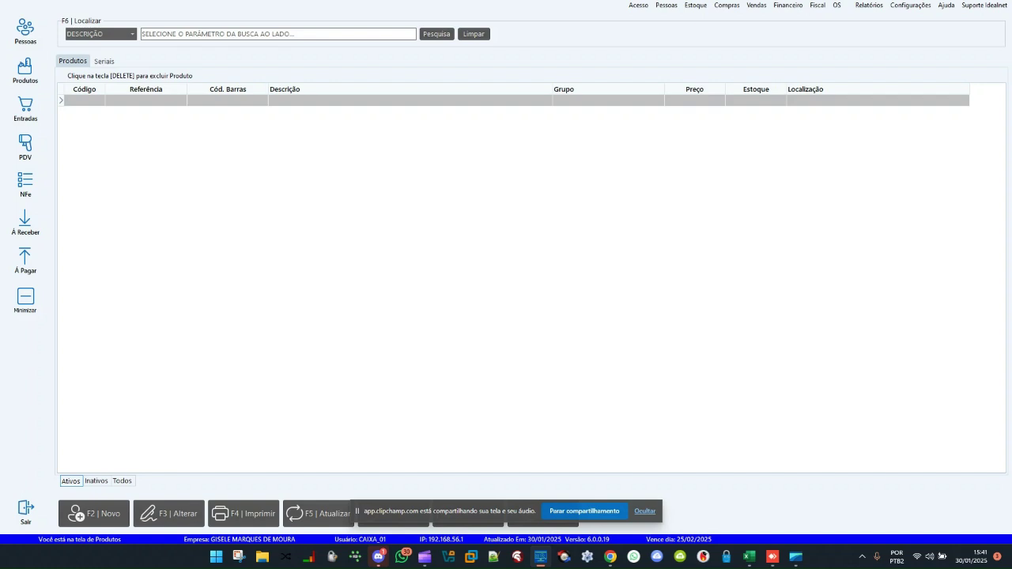
# Step: Start a new product record with the description COMPONENTE 1
pyautogui.moveTo(473, 507); pyautogui.dragTo(821, 511)
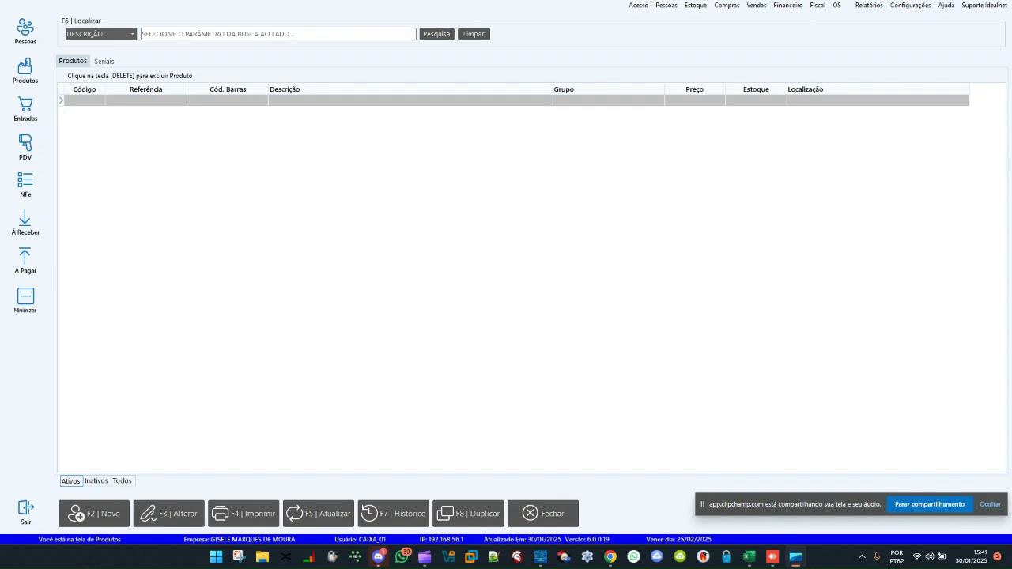
pyautogui.press('F2')
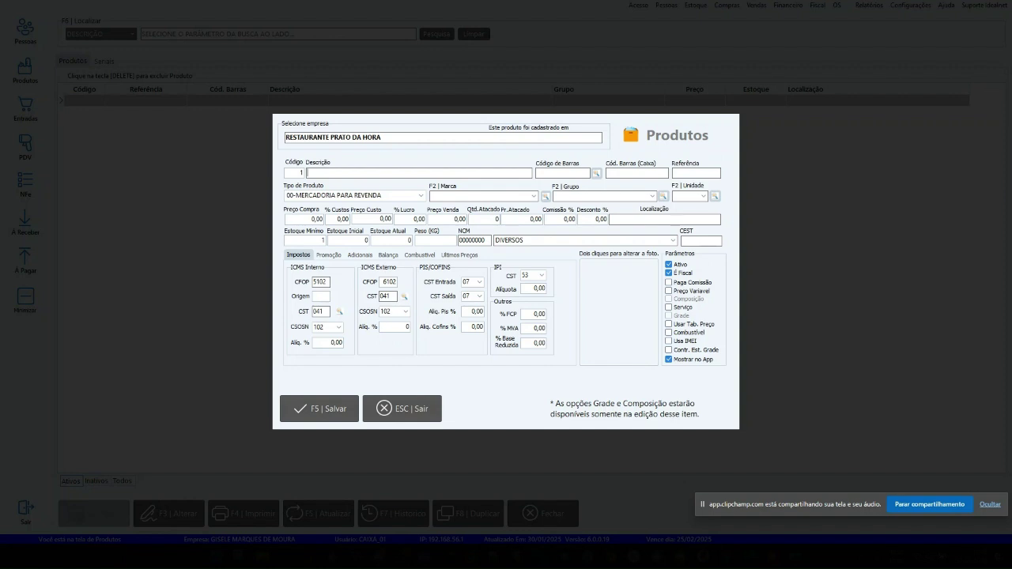
pyautogui.write('COMPONENTE 1')
# Step: Set the product's brand and group to DIVERSOS and its unit to KG
pyautogui.click(533, 196)
pyautogui.click(474, 207)
pyautogui.click(653, 196)
pyautogui.click(605, 206)
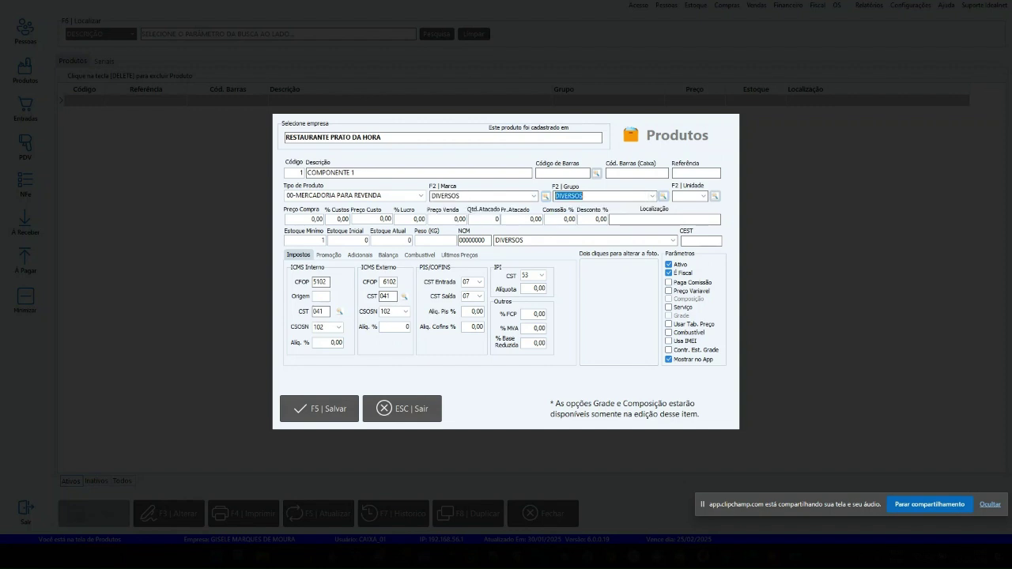
pyautogui.click(703, 196)
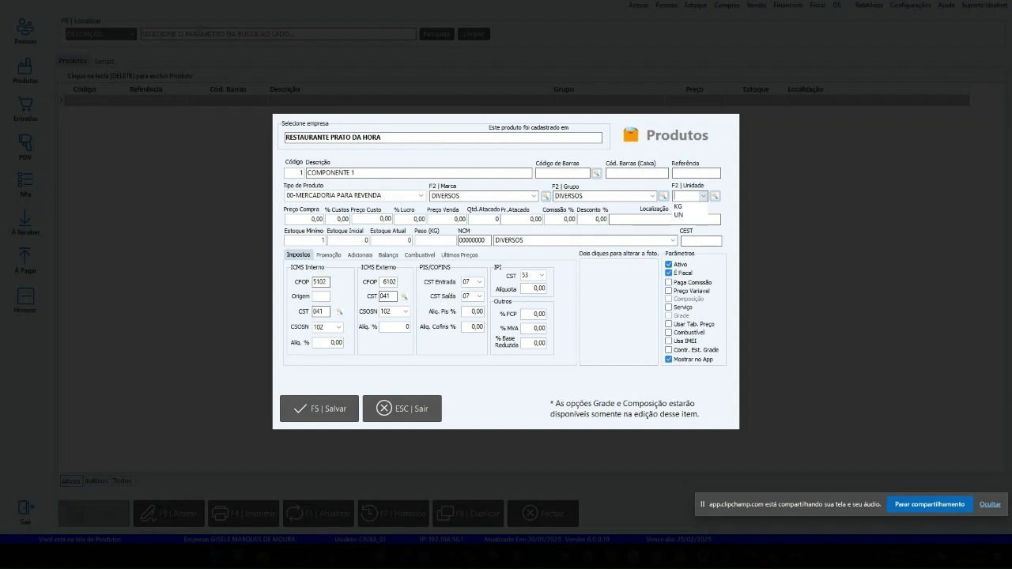
pyautogui.click(677, 207)
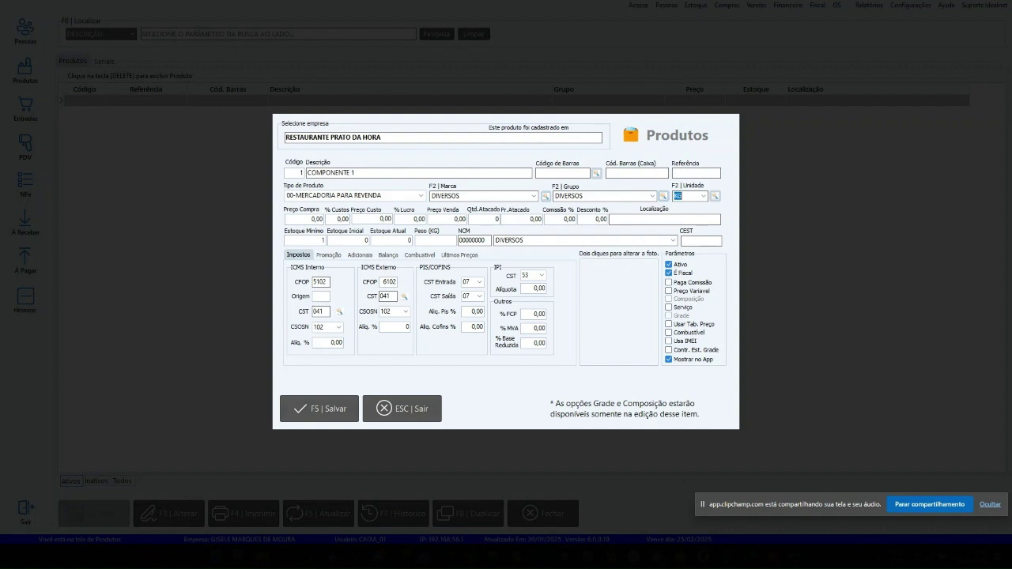
# Step: Set the cost price of COMPONENTE 1 to 20
pyautogui.click(372, 219)
pyautogui.write('20')
pyautogui.click(438, 219)
pyautogui.hotkey('shift', 'Left')
pyautogui.hotkey('shift', 'Left')
pyautogui.hotkey('shift', 'Left')
pyautogui.hotkey('shift', 'Left')
pyautogui.hotkey('shift', 'Left')
pyautogui.click(374, 219)
pyautogui.hotkey('shift', 'Left')
pyautogui.hotkey('shift', 'Left')
pyautogui.hotkey('shift', 'Left')
pyautogui.hotkey('shift', 'Left')
pyautogui.hotkey('shift', 'Left')
# Step: Set the initial stock of COMPONENTE 1 to 50 and its weight to 50 kg
pyautogui.click(349, 241)
pyautogui.hotkey('shift', 'Home')
pyautogui.write('50')
pyautogui.press('Tab')
pyautogui.write('50')
pyautogui.press('Tab')
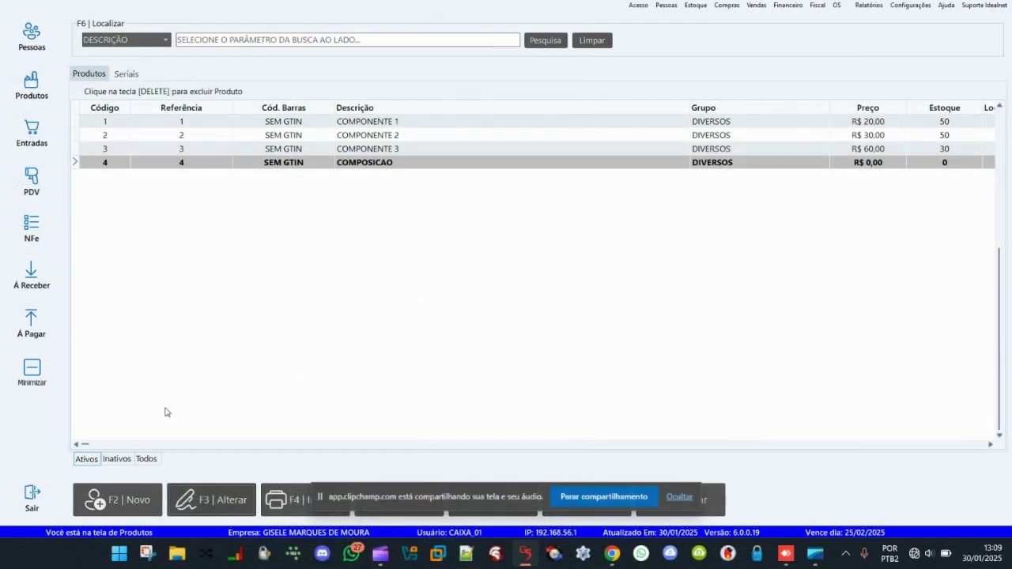
# Step: Open the COMPOSICAO product for editing, keeping its description
pyautogui.press('F3')
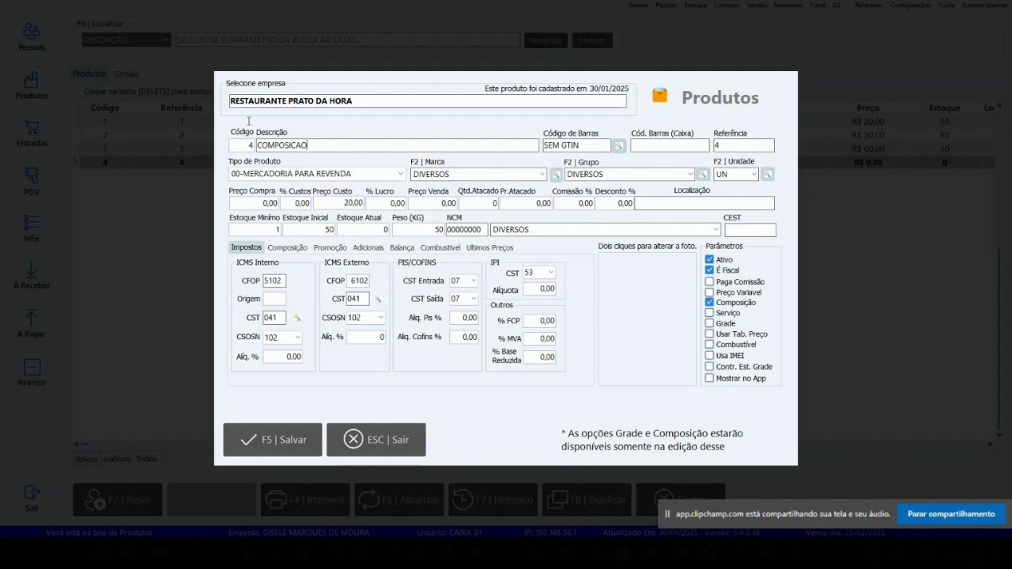
pyautogui.hotkey('shift', 'Home')
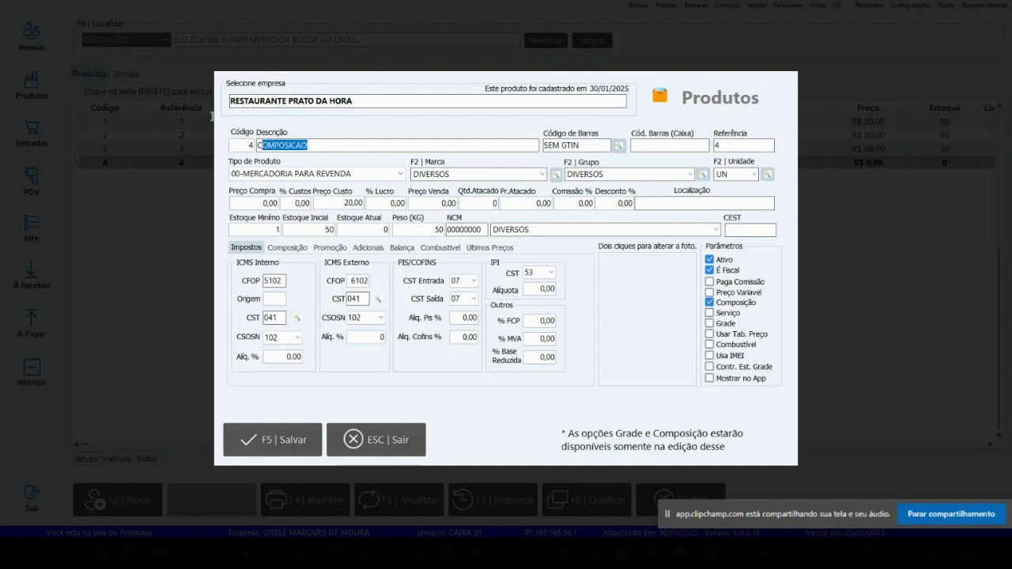
pyautogui.press('End')
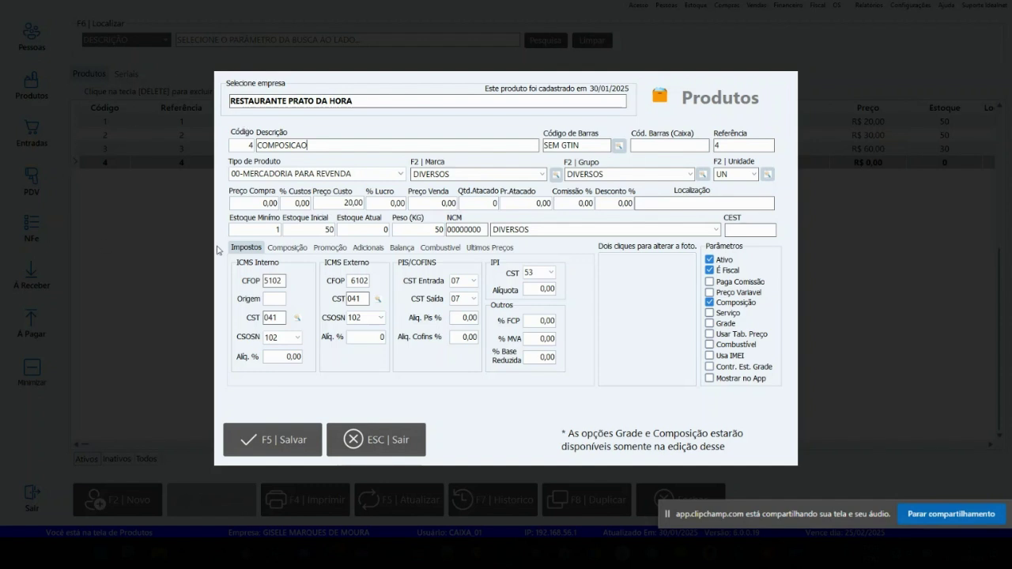
# Step: Set the sale price of COMPOSICAO to 25 with the Composição parameter temporarily turned off
pyautogui.click(710, 303)
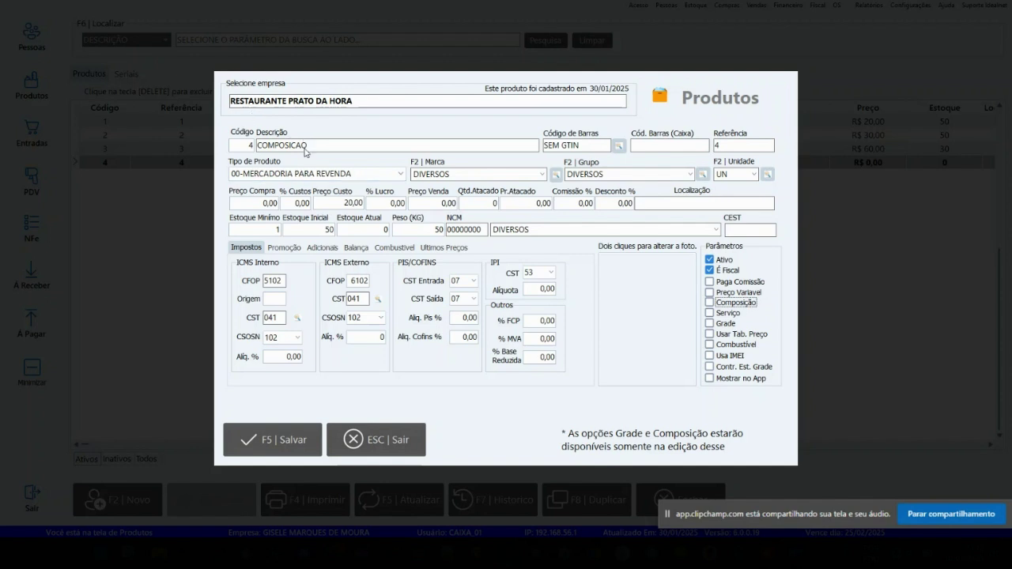
pyautogui.press('Tab')
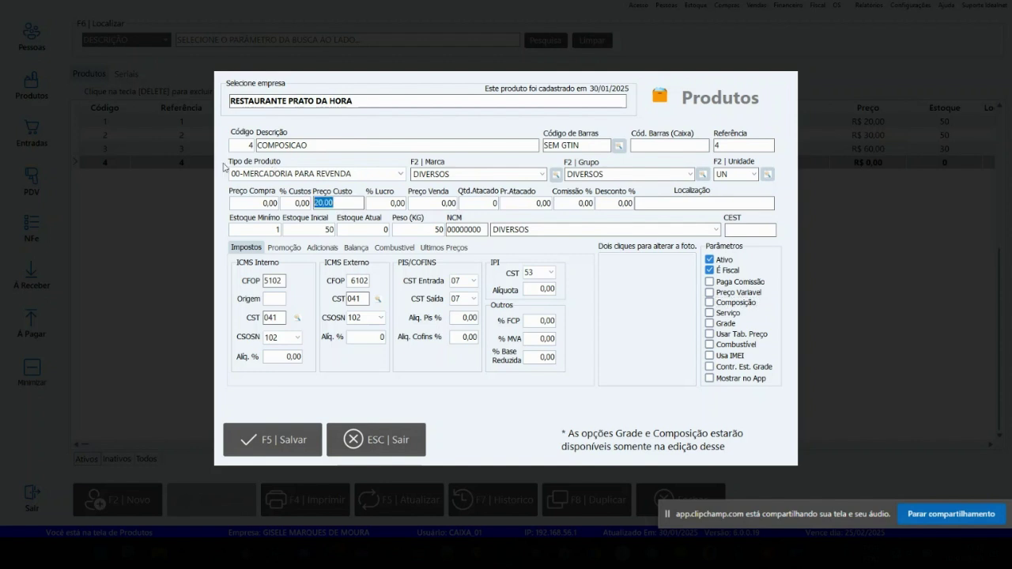
pyautogui.press('End')
pyautogui.press('Tab')
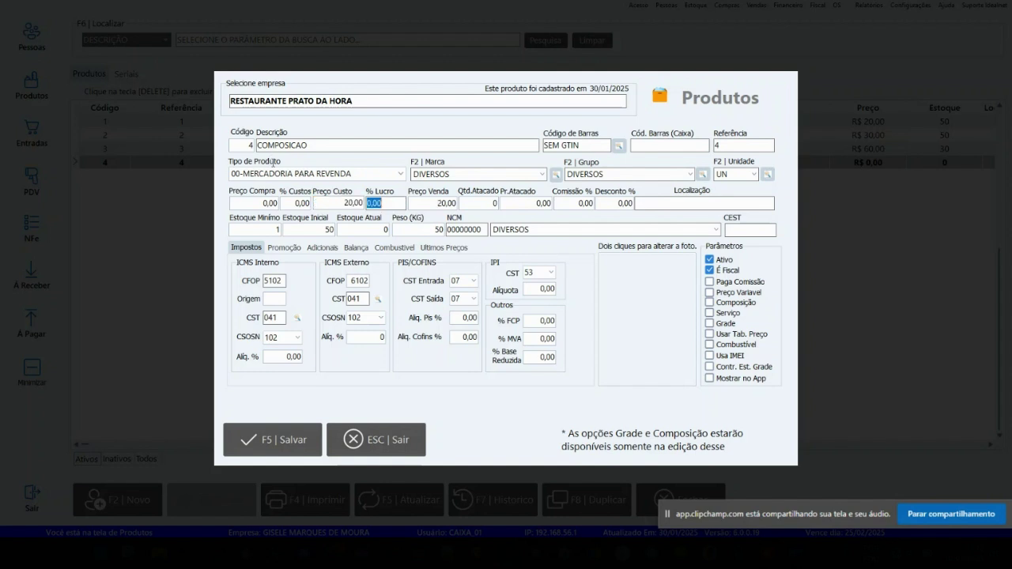
pyautogui.press('Tab')
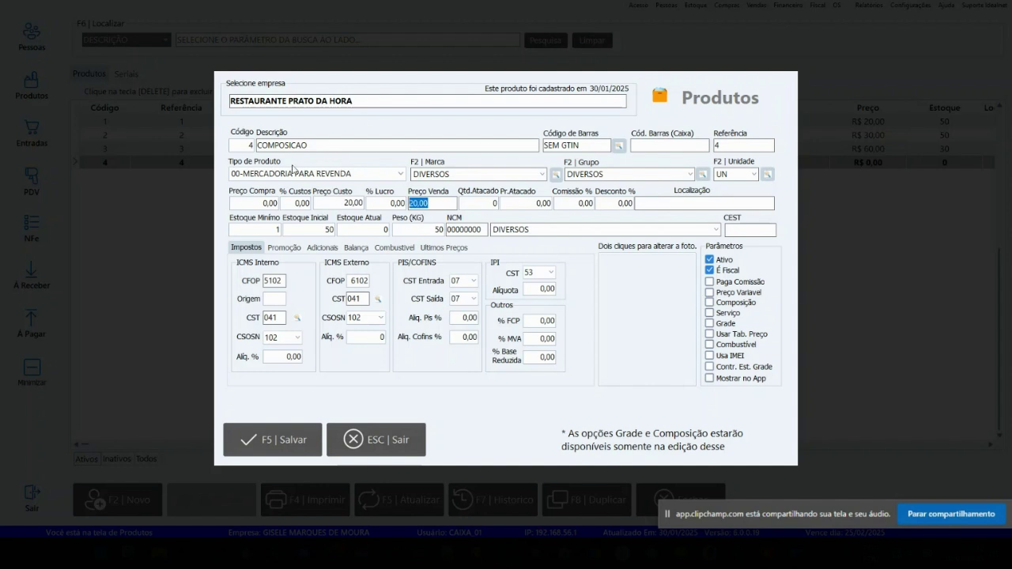
pyautogui.write('25')
pyautogui.press('Tab')
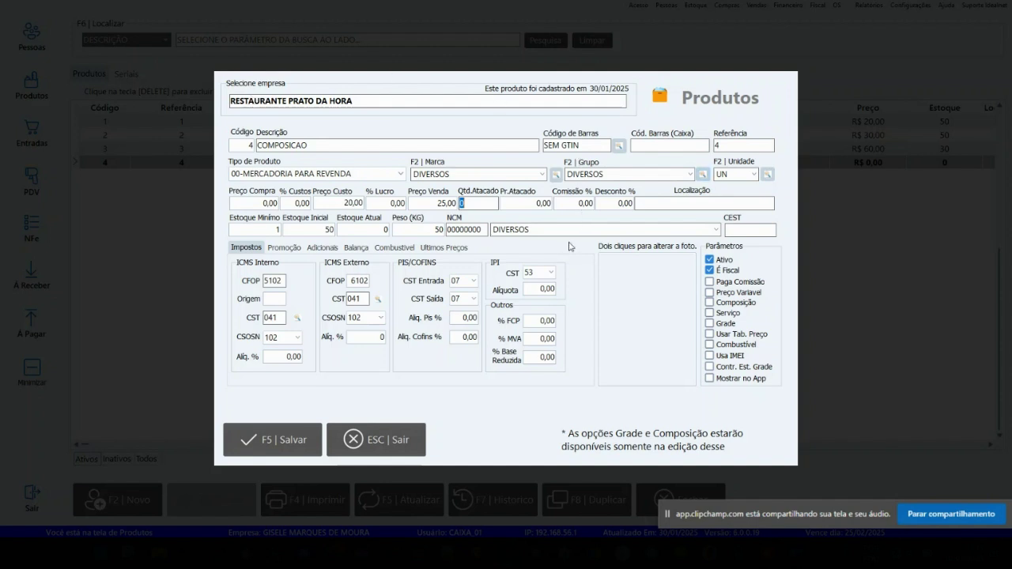
pyautogui.click(710, 303)
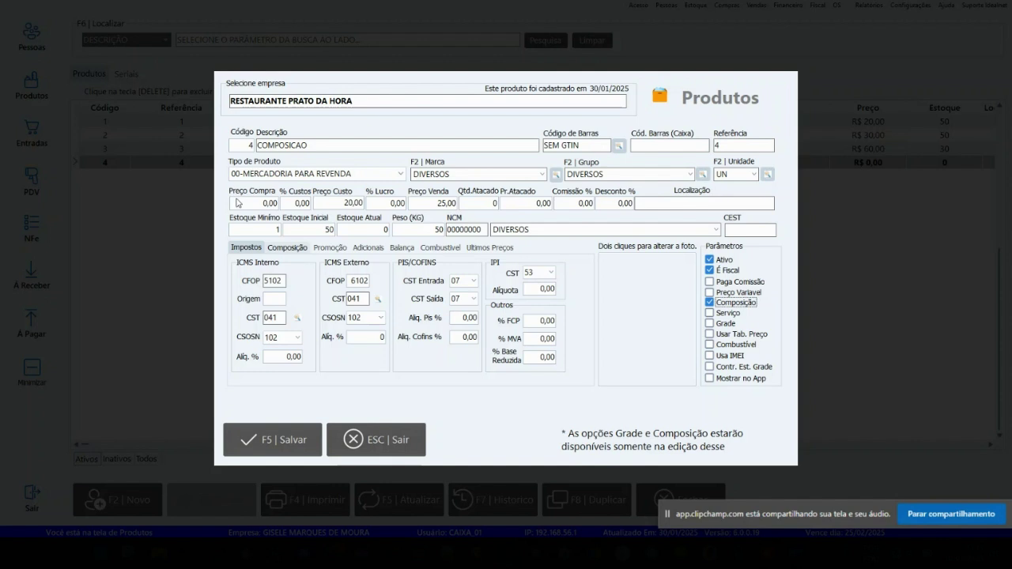
# Step: Enter COMPONENTE 1 as the first item of the product's composition with a quantity of 0,250
pyautogui.click(287, 248)
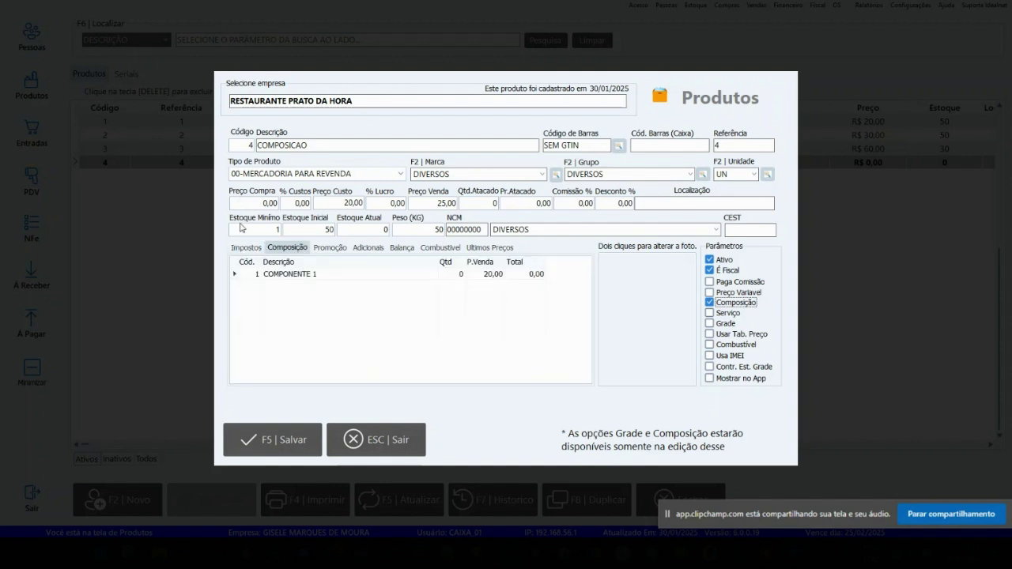
pyautogui.click(278, 229)
pyautogui.write('1')
pyautogui.press('Tab')
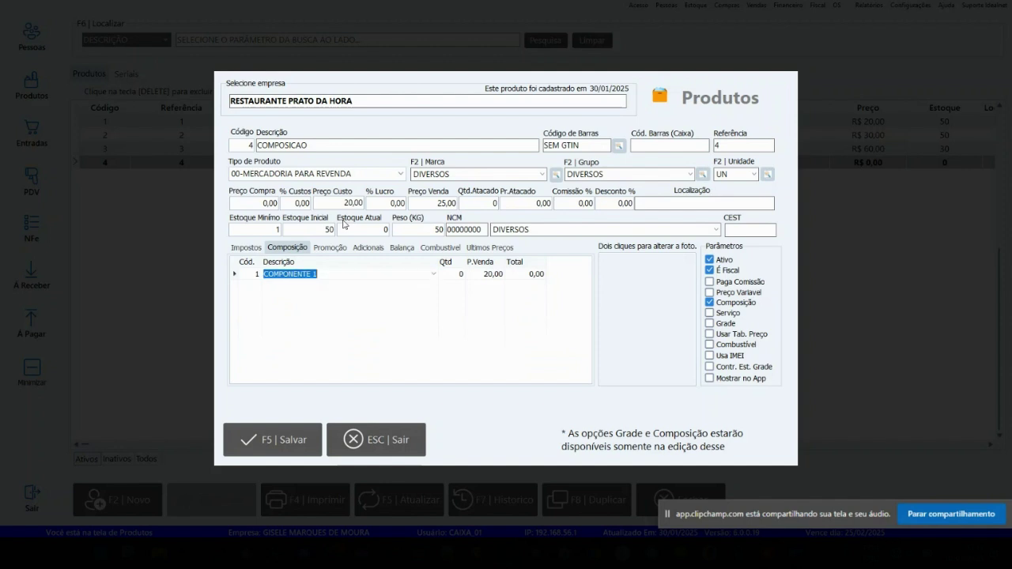
pyautogui.hotkey('alt', 'Down')
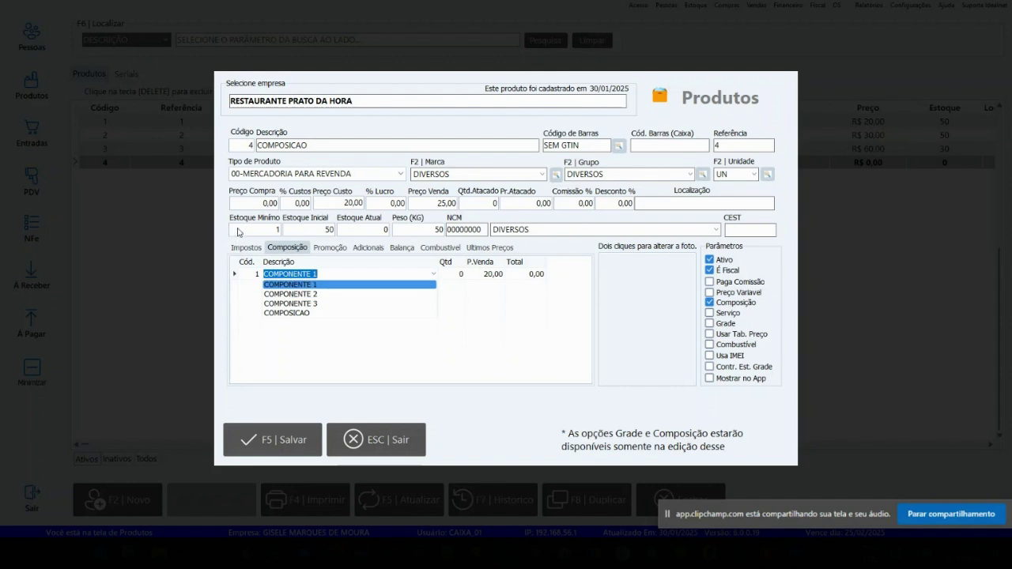
pyautogui.press('Return')
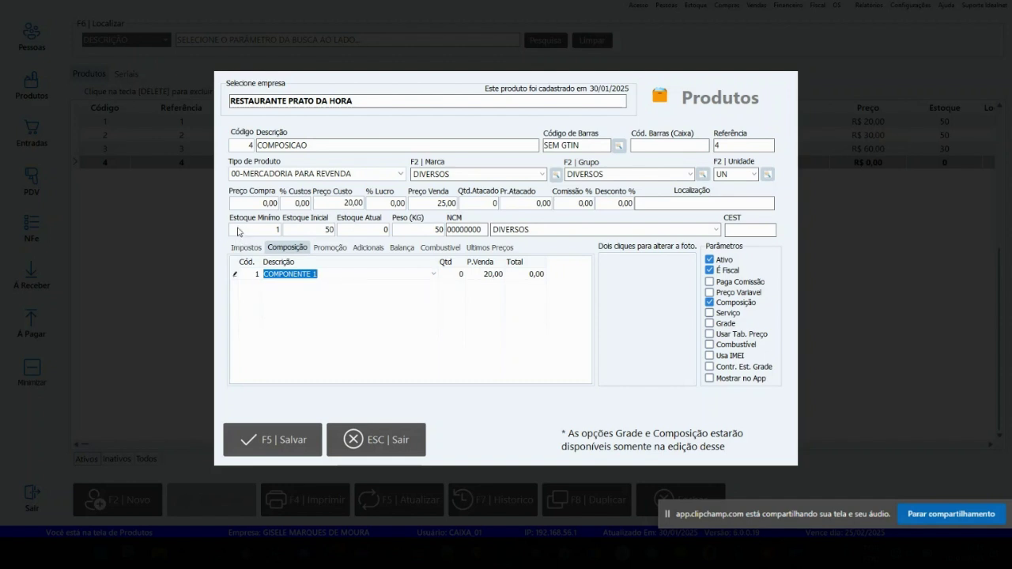
pyautogui.press('Tab')
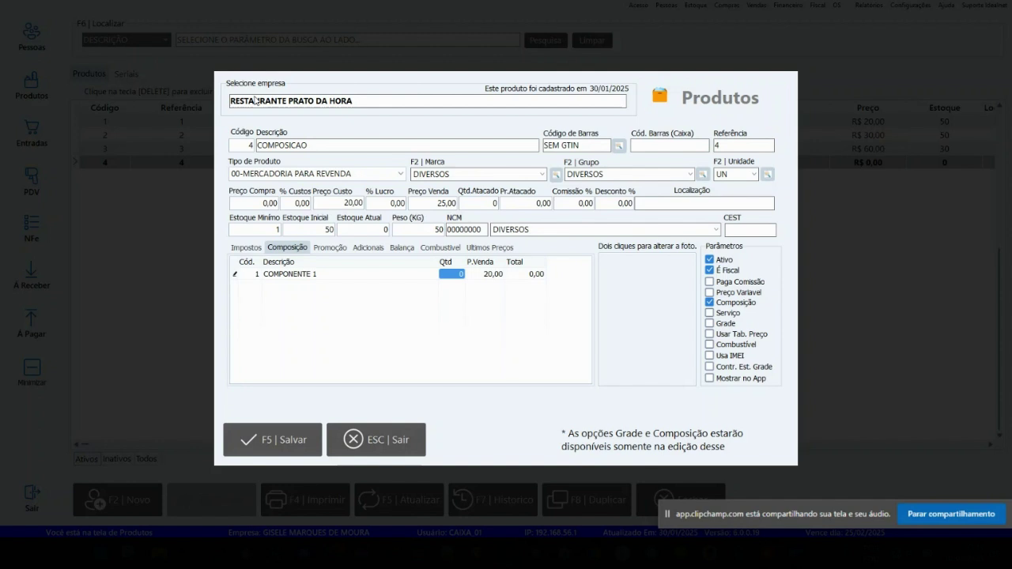
pyautogui.press('BackSpace')
pyautogui.write(',250')
pyautogui.press('Return')
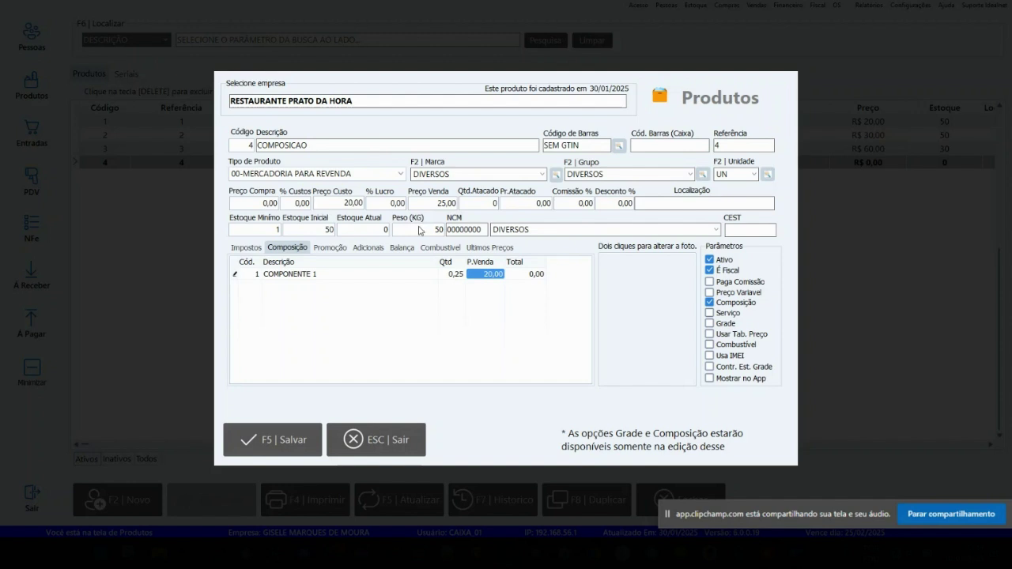
pyautogui.press('Return')
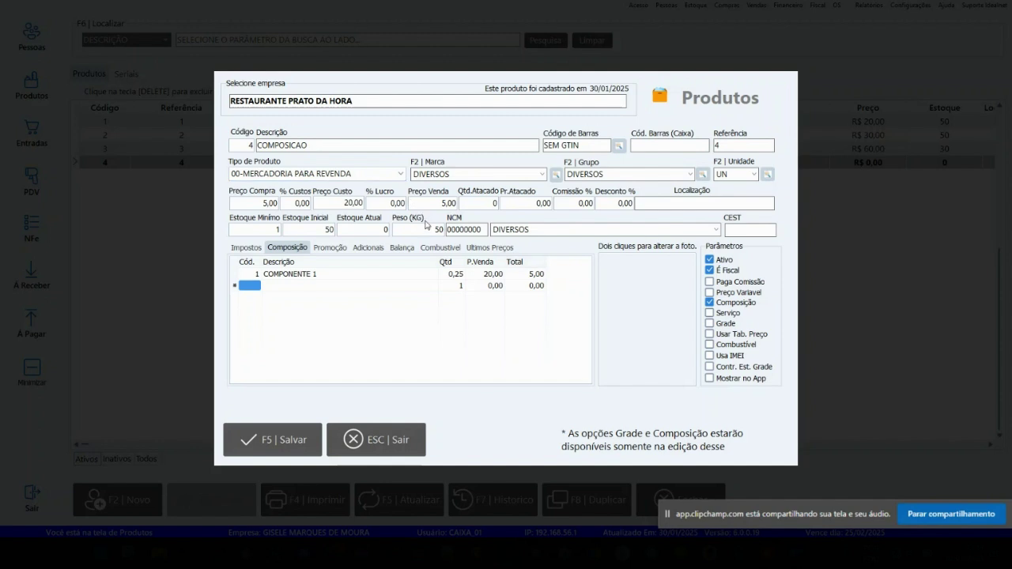
# Step: Add COMPONENTE 2 to the composition with a quantity of 0,100
pyautogui.press('Return')
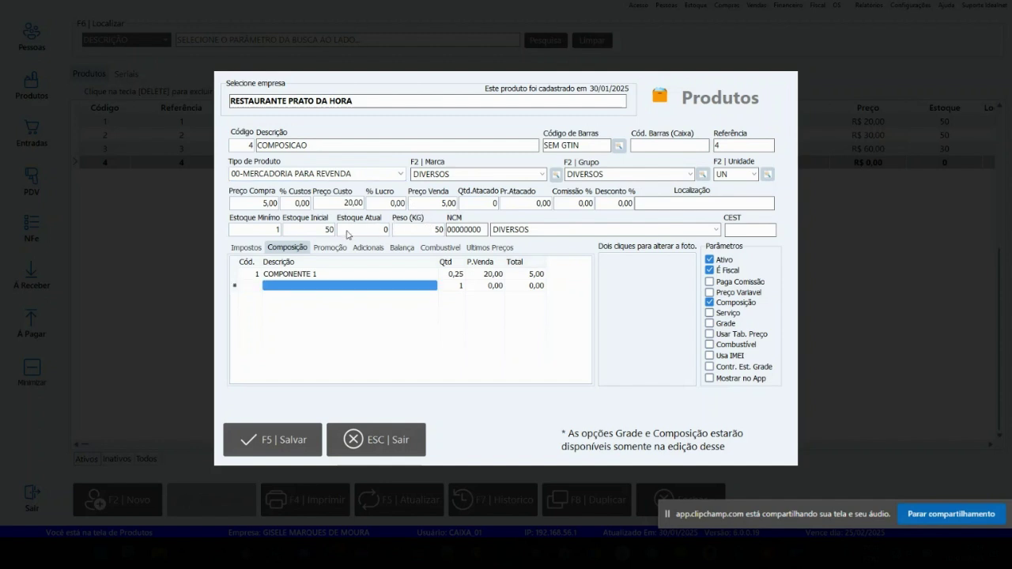
pyautogui.hotkey('alt', 'Down')
pyautogui.press('Down')
pyautogui.press('Return')
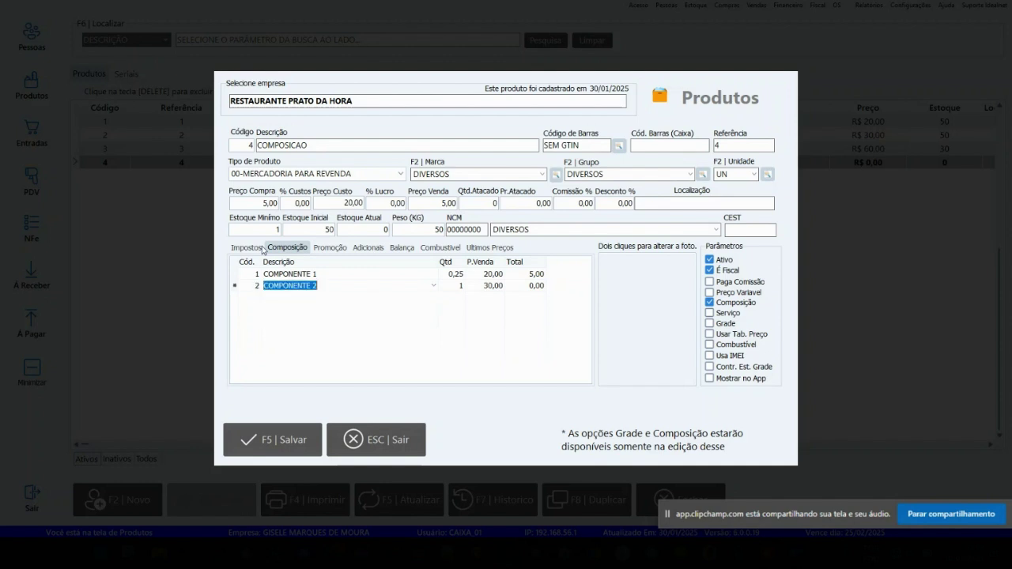
pyautogui.press('Return')
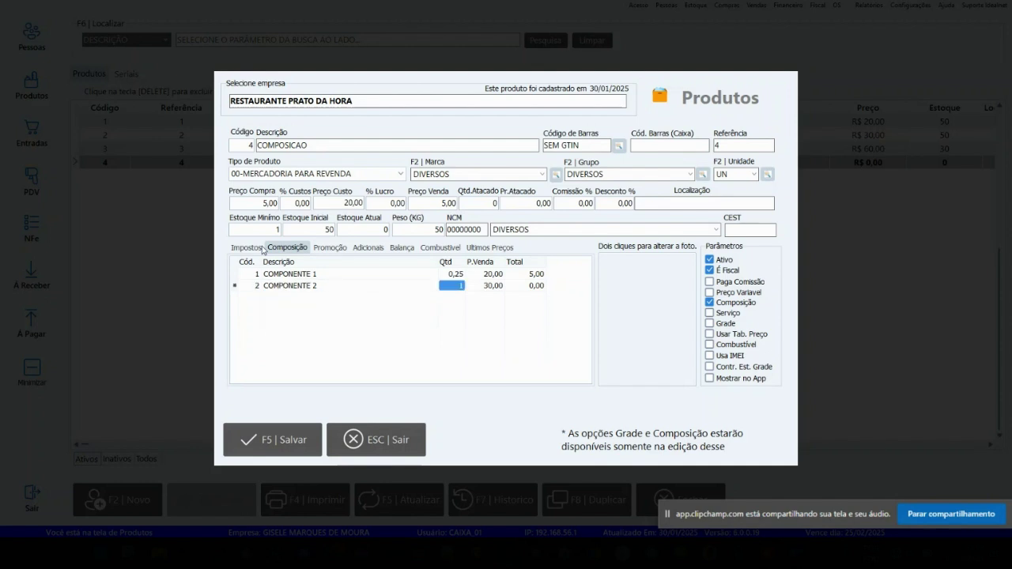
pyautogui.write(',100')
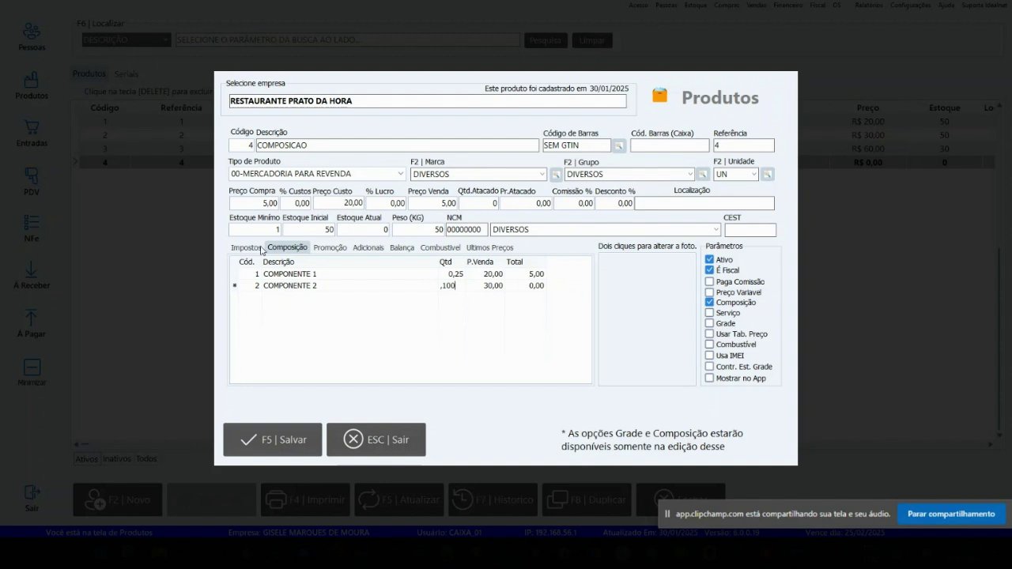
pyautogui.press('Tab')
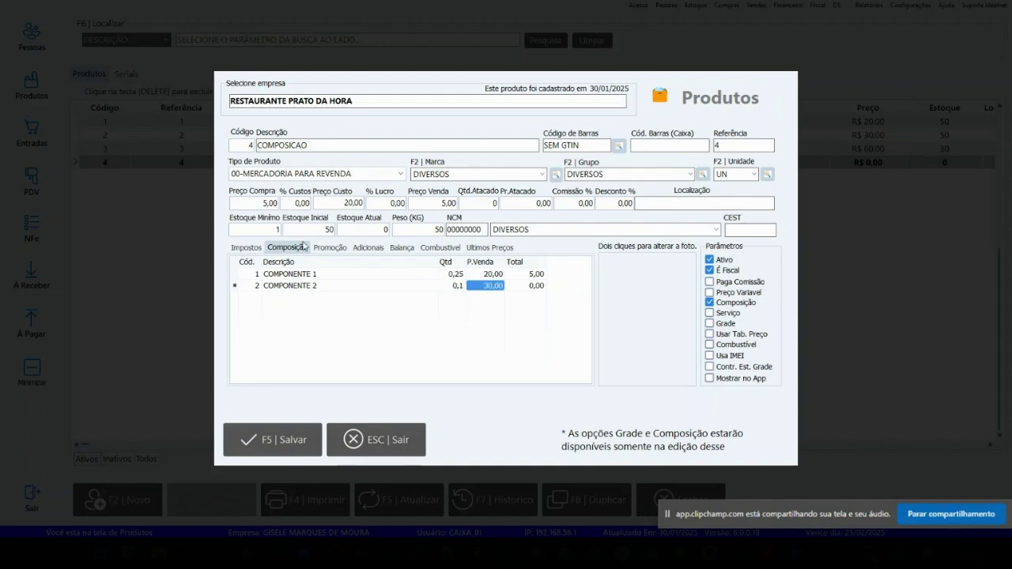
pyautogui.press('Tab')
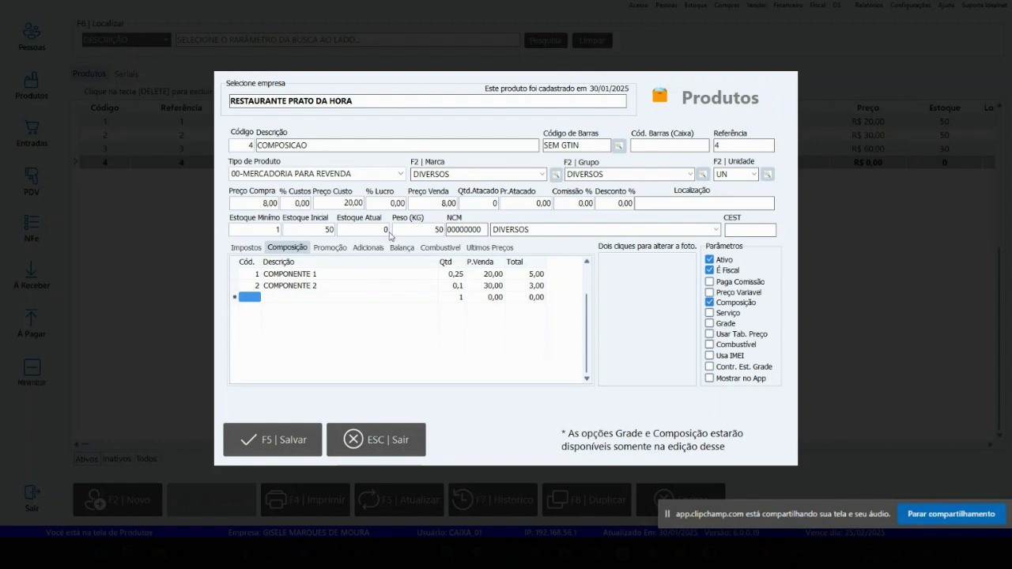
# Step: Select COMPONENTE 3 as the third item of the composition
pyautogui.click(276, 229)
pyautogui.write('1')
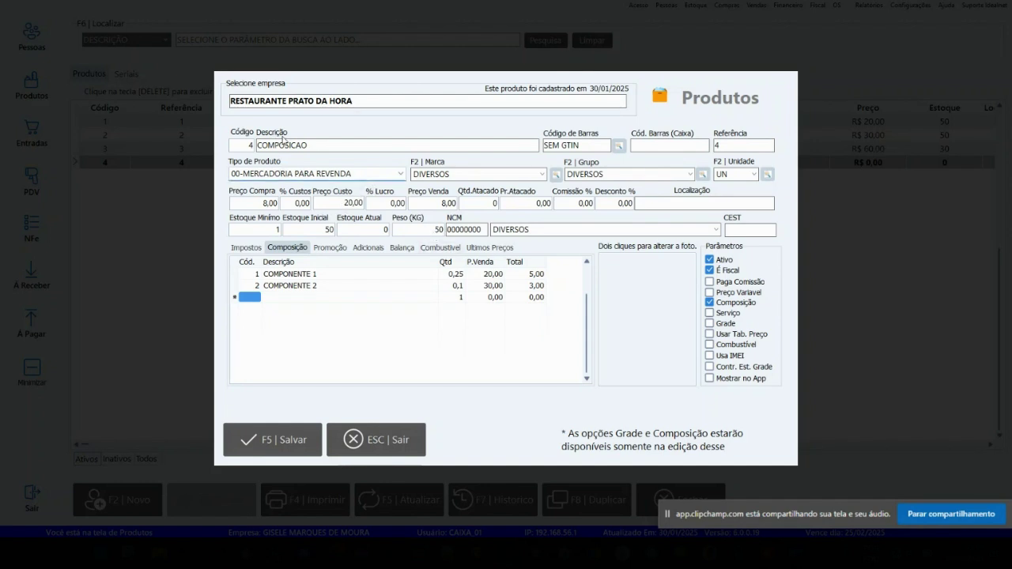
pyautogui.press('Tab')
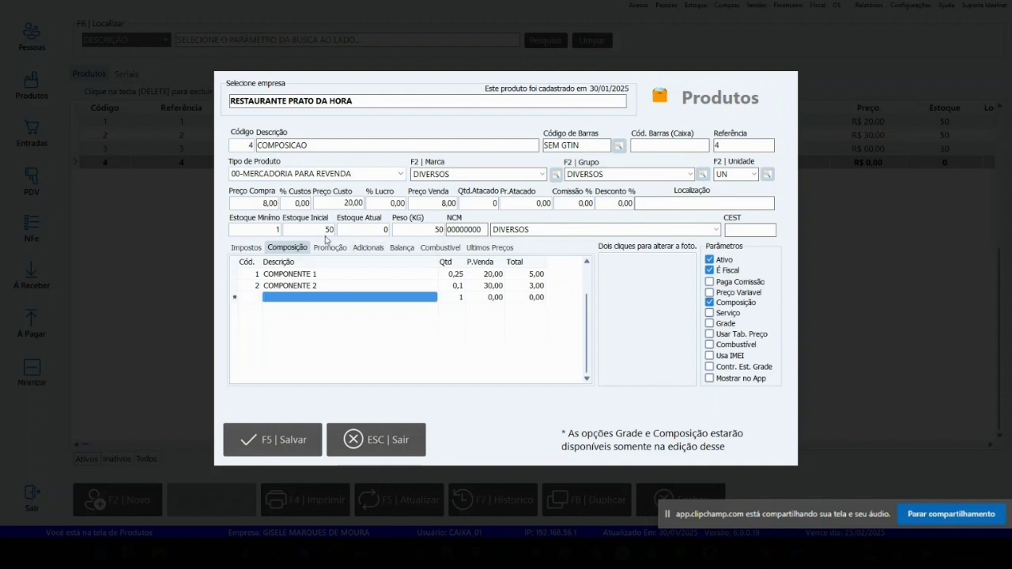
pyautogui.hotkey('alt', 'Down')
pyautogui.press('Down')
pyautogui.press('Down')
pyautogui.press('Down')
pyautogui.press('Return')
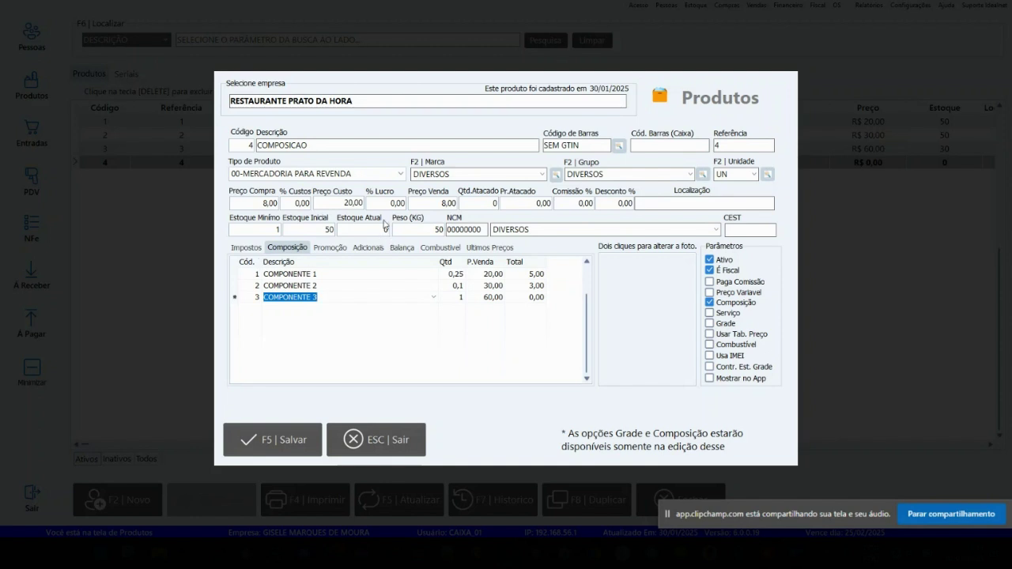
# Step: Set the quantity of COMPONENTE 3 to 0,5 and save the COMPOSICAO product
pyautogui.press('Tab')
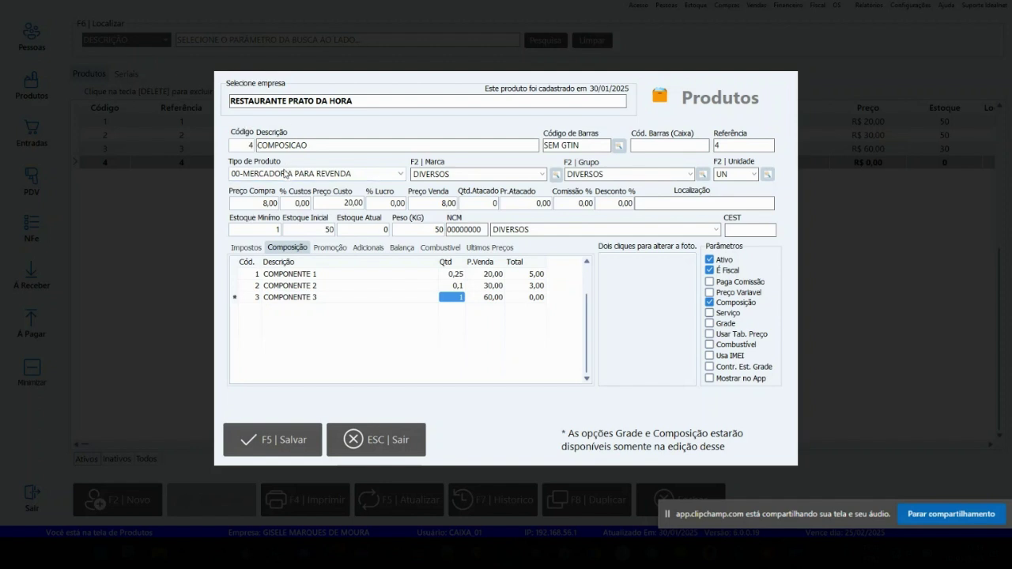
pyautogui.press('BackSpace')
pyautogui.write(',5')
pyautogui.press('Tab')
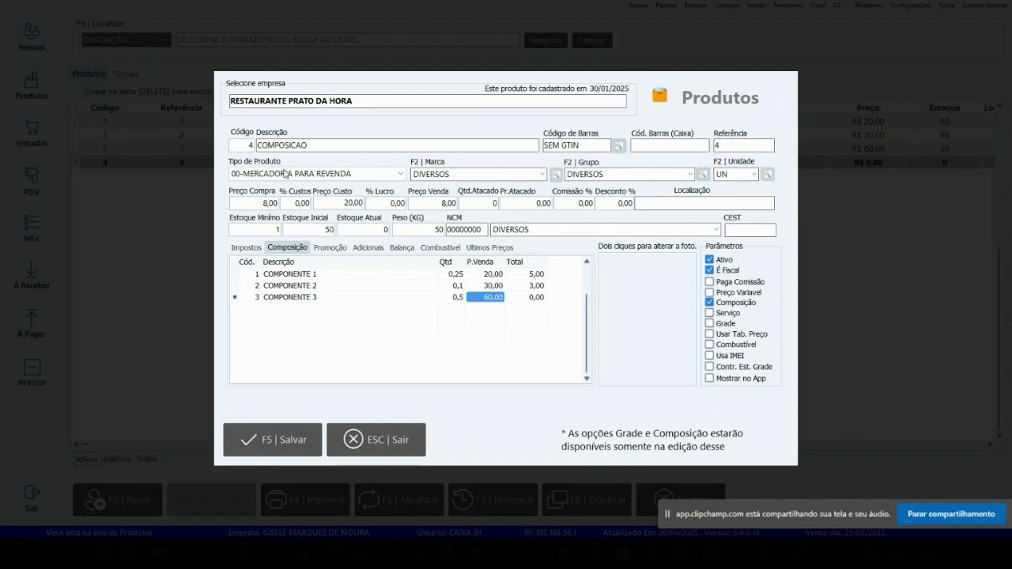
pyautogui.press('Tab')
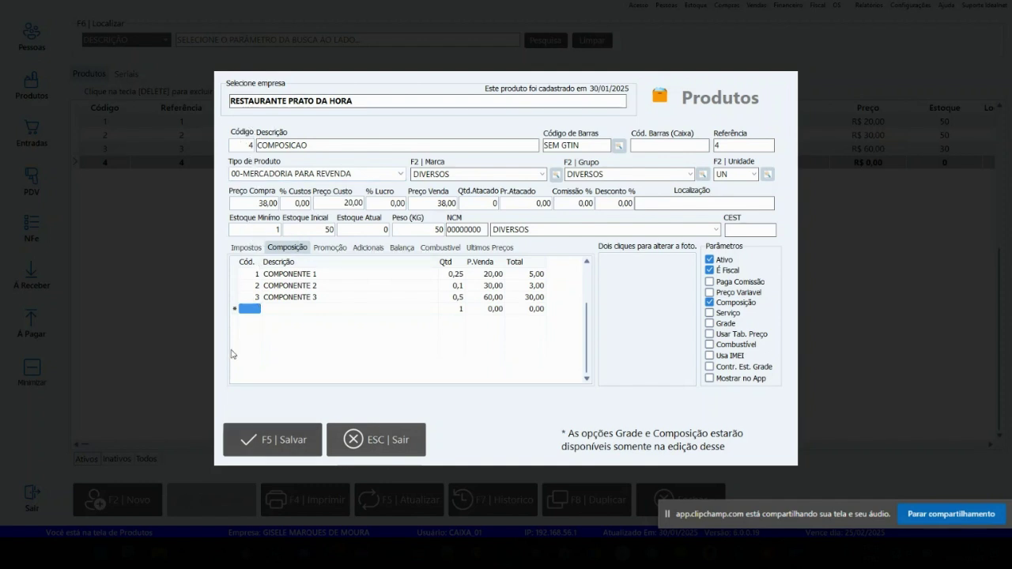
pyautogui.press('F5')
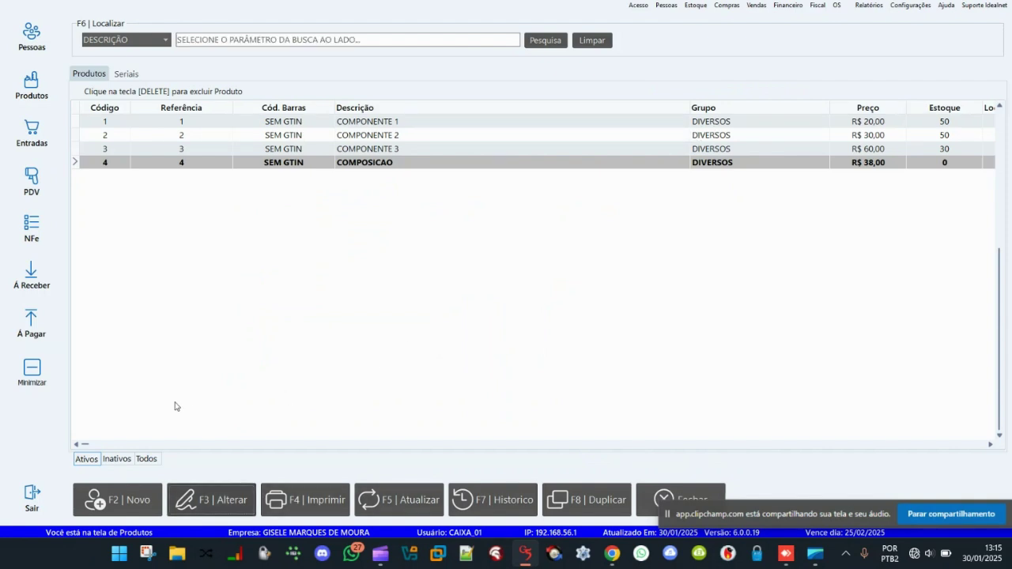
# Step: Set the sale price of the COMPOSICAO product to 50,00, save it and close the product list
pyautogui.press('F3')
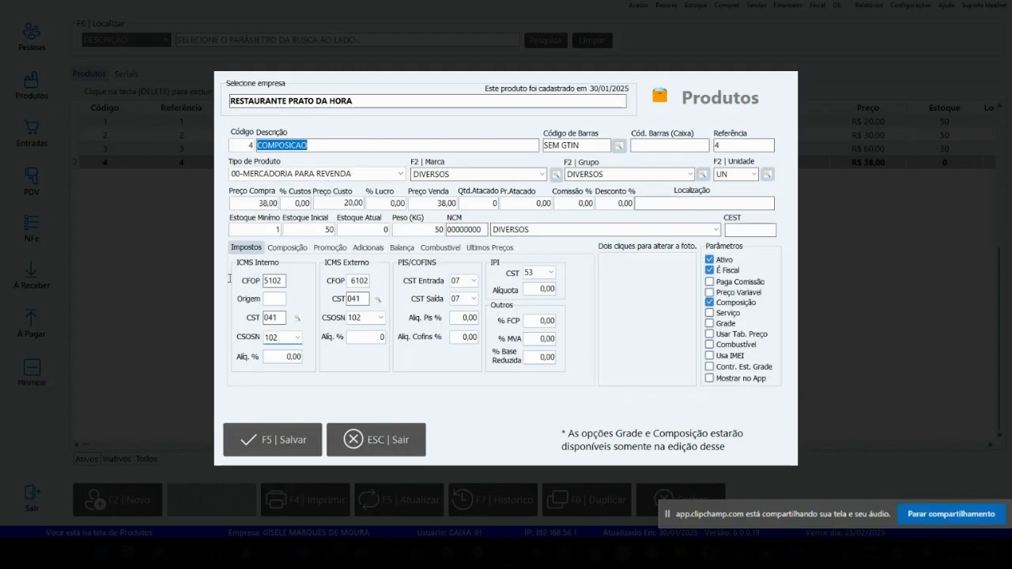
pyautogui.hotkey('ctrl', 'Tab')
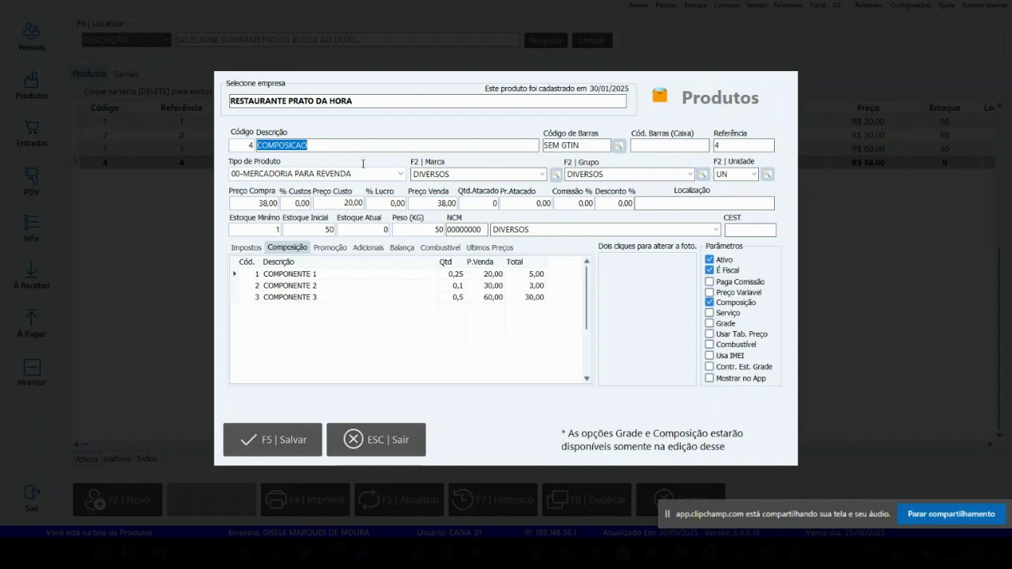
pyautogui.press('Tab')
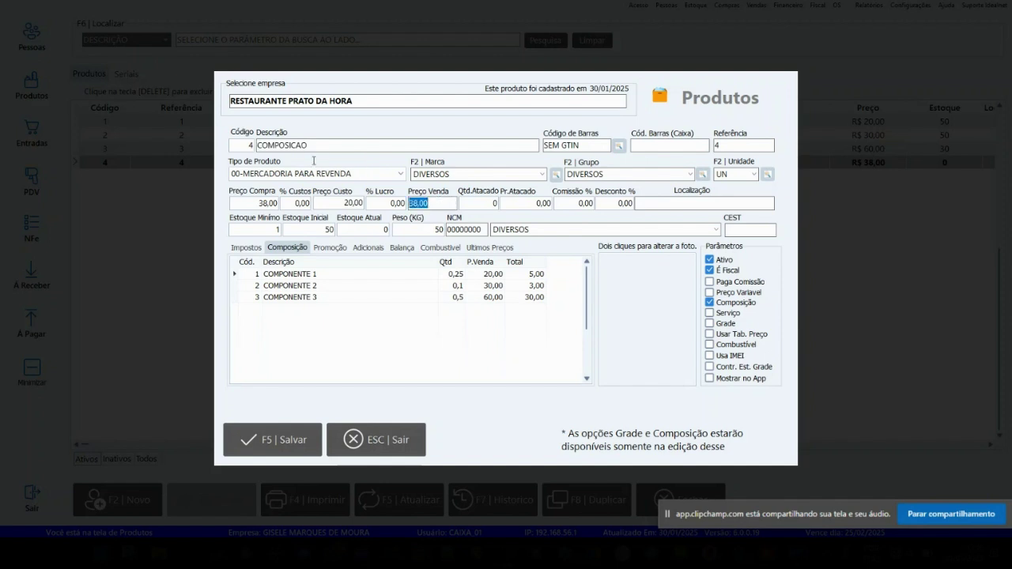
pyautogui.write('50')
pyautogui.press('Tab')
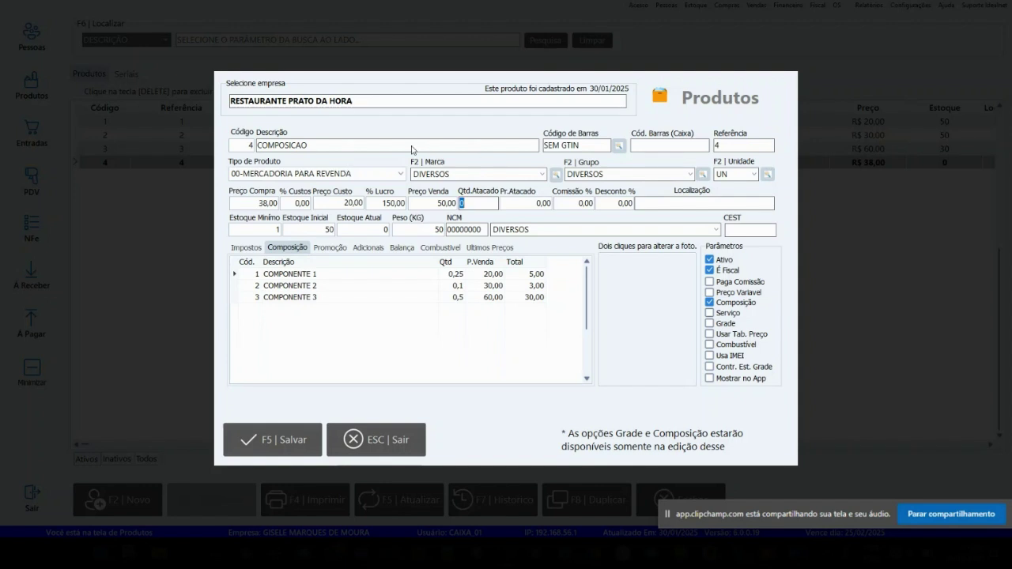
pyautogui.press('F5')
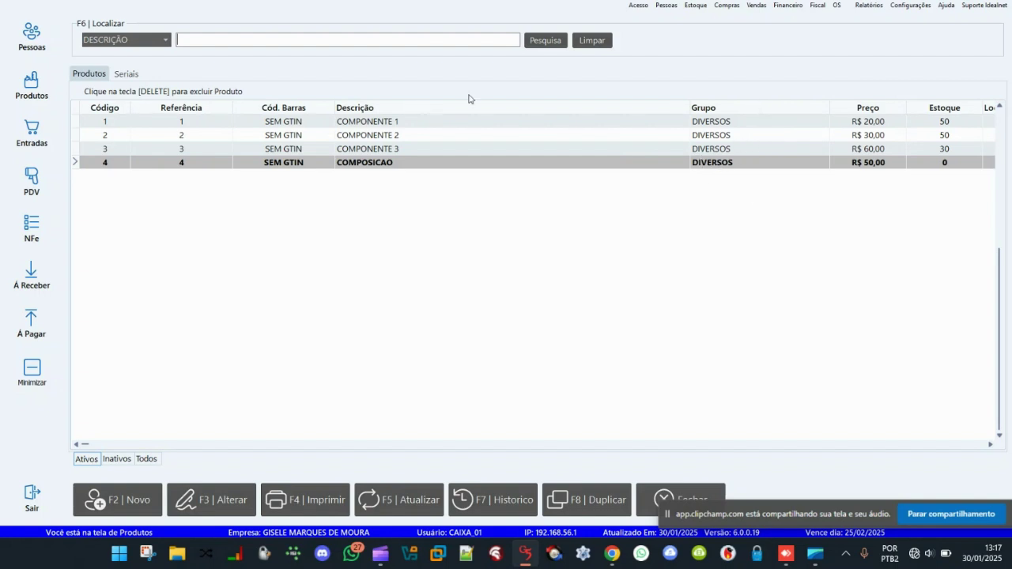
pyautogui.click(552, 399)
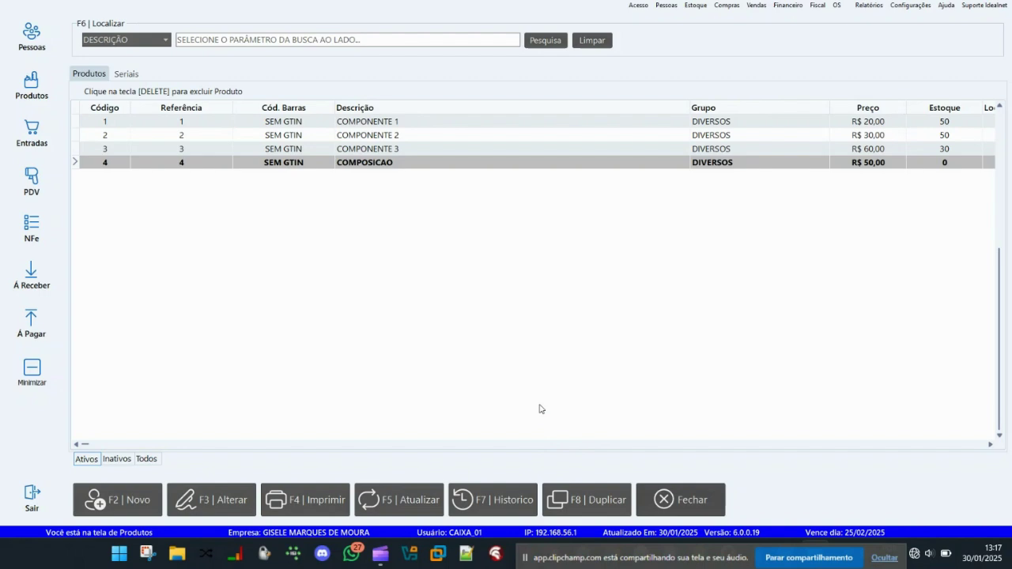
pyautogui.press('Escape')
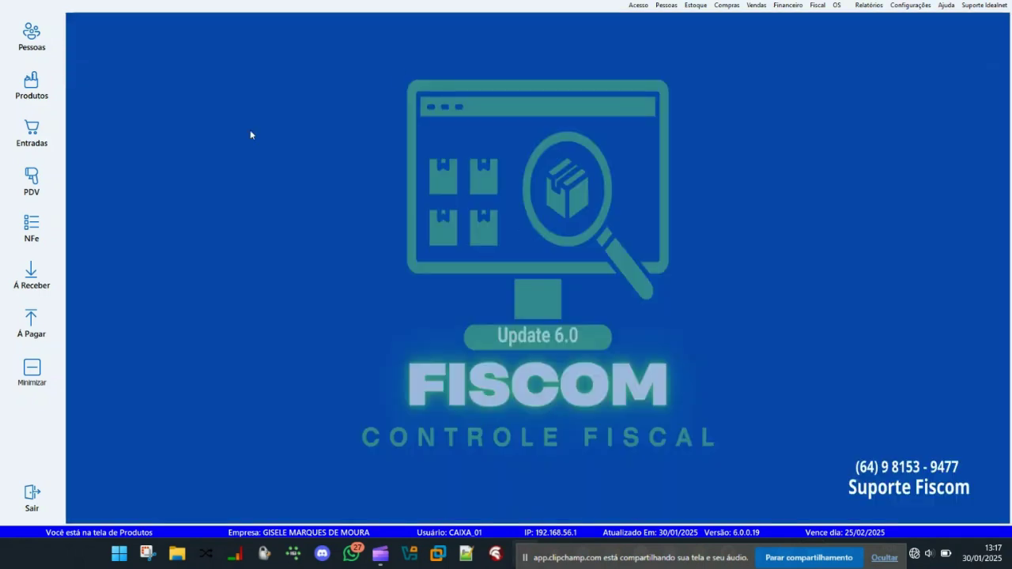
# Step: Open the point of sale and add one unit of COMPOSICAO to a new sale
pyautogui.click(28, 152)
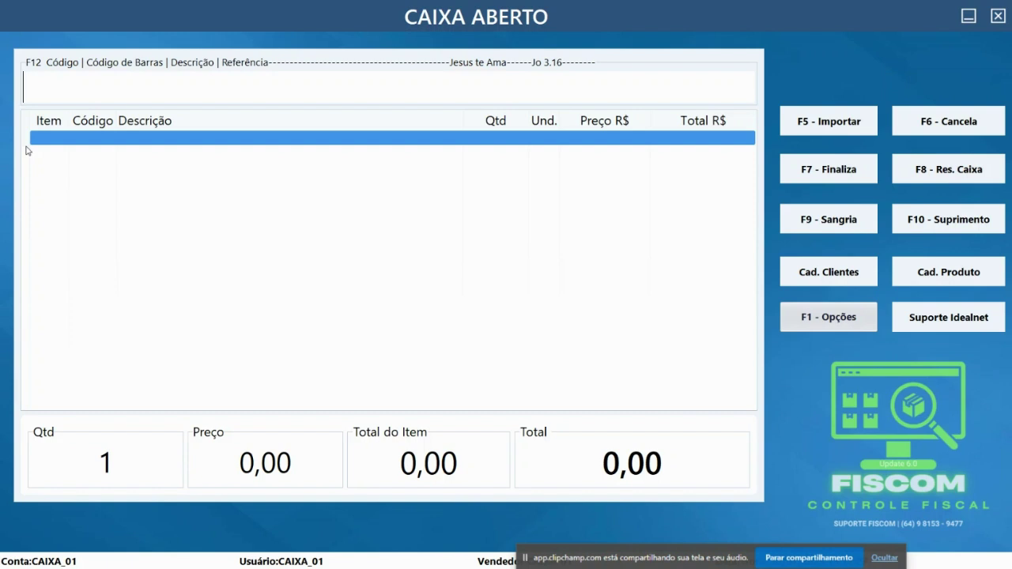
pyautogui.write('COMPO')
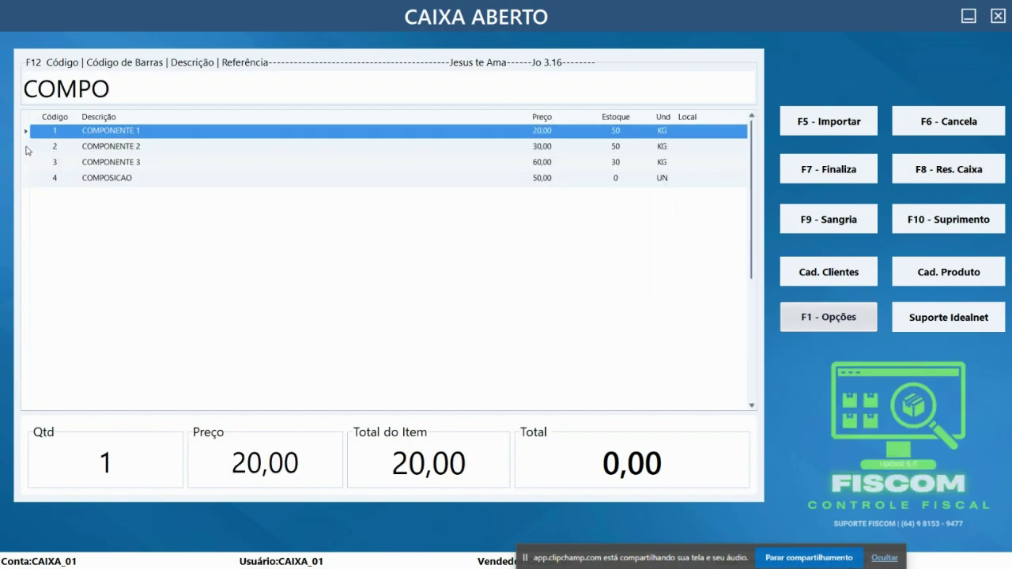
pyautogui.press('Down')
pyautogui.press('Down')
pyautogui.press('Down')
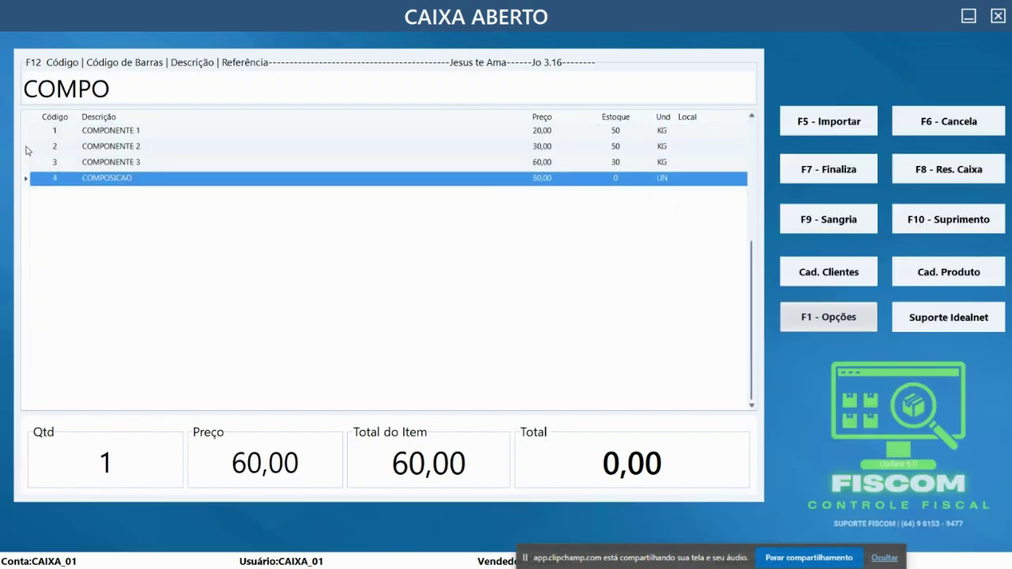
pyautogui.press('Return')
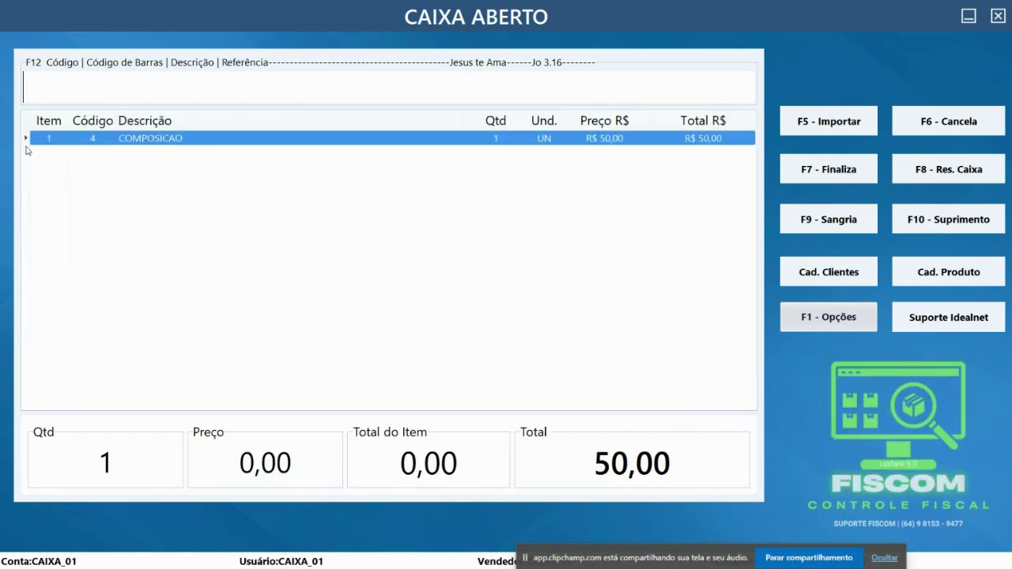
# Step: Finalize the sale as a Pedido paid in DINHEIRO for CONSUMIDOR FINAL, preview the printed order and close the preview
pyautogui.press('F7')
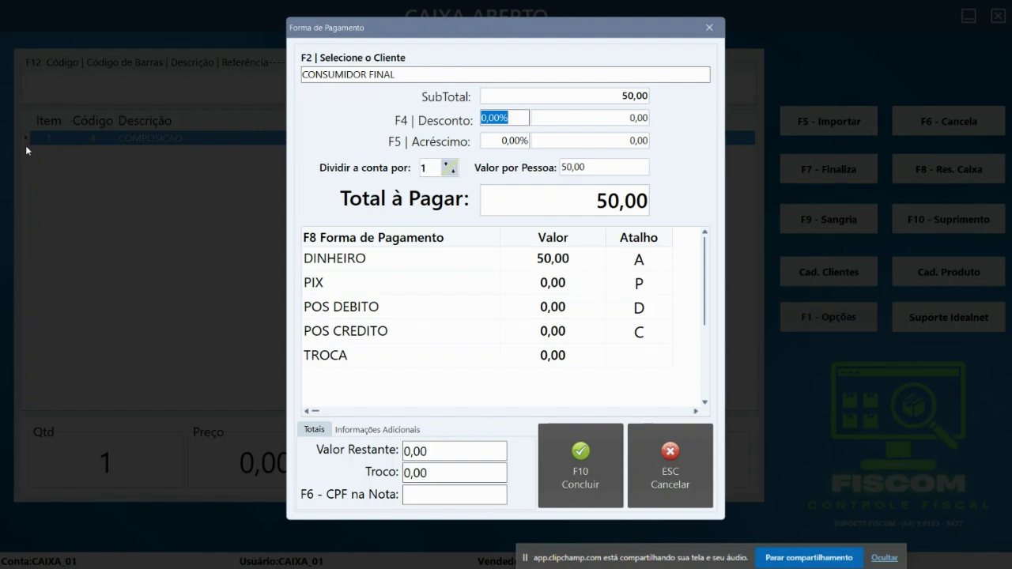
pyautogui.press('F10')
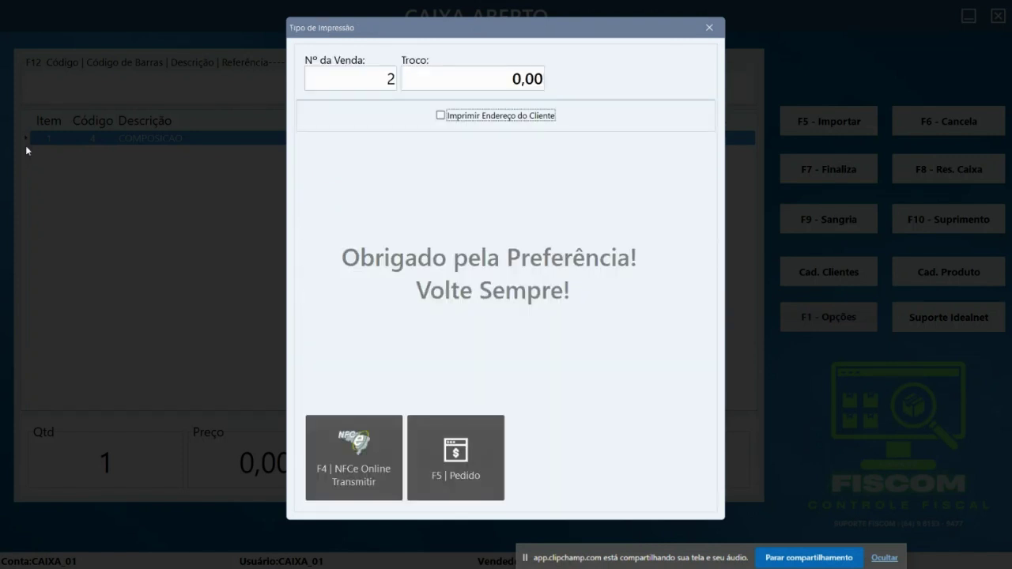
pyautogui.press('F5')
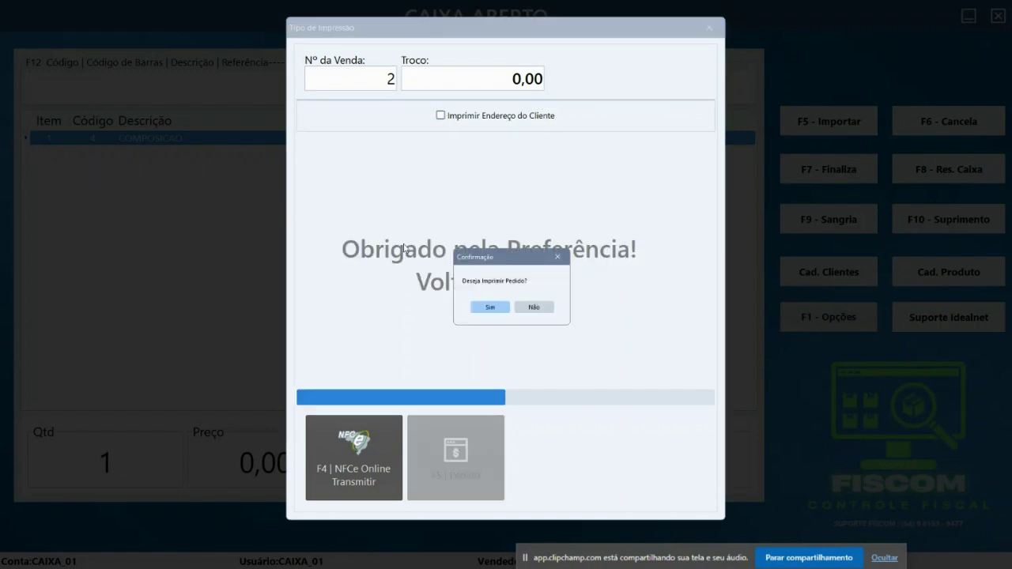
pyautogui.press('Return')
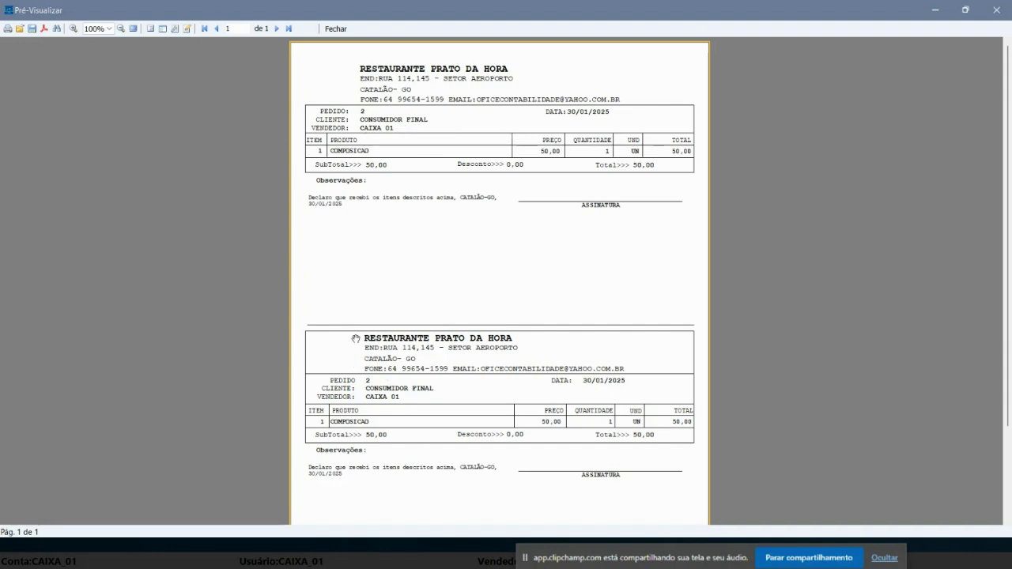
pyautogui.click(335, 28)
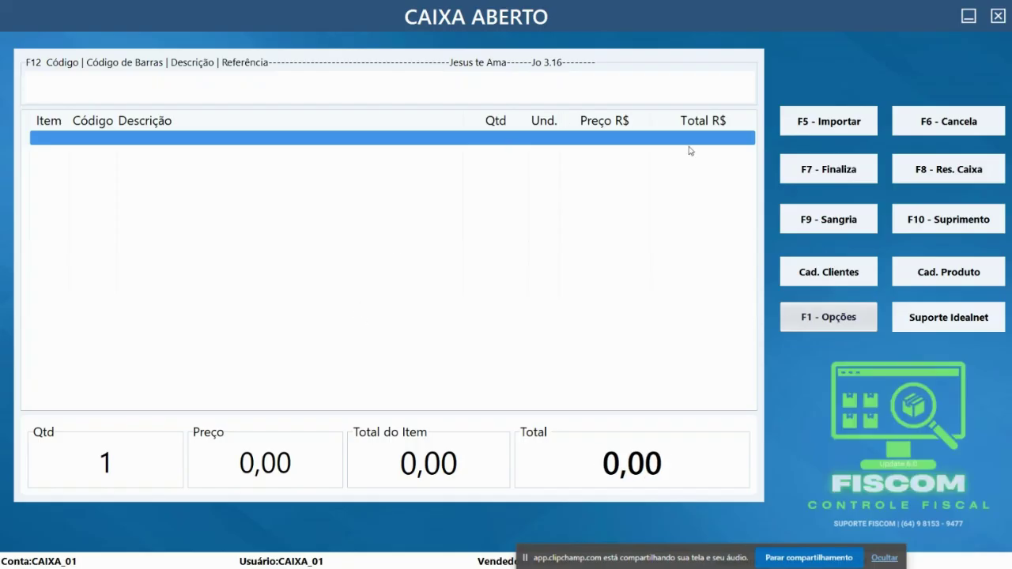
# Step: Leave the point of sale and check the stock of the three components and COMPOSICAO in the product list
pyautogui.click(998, 16)
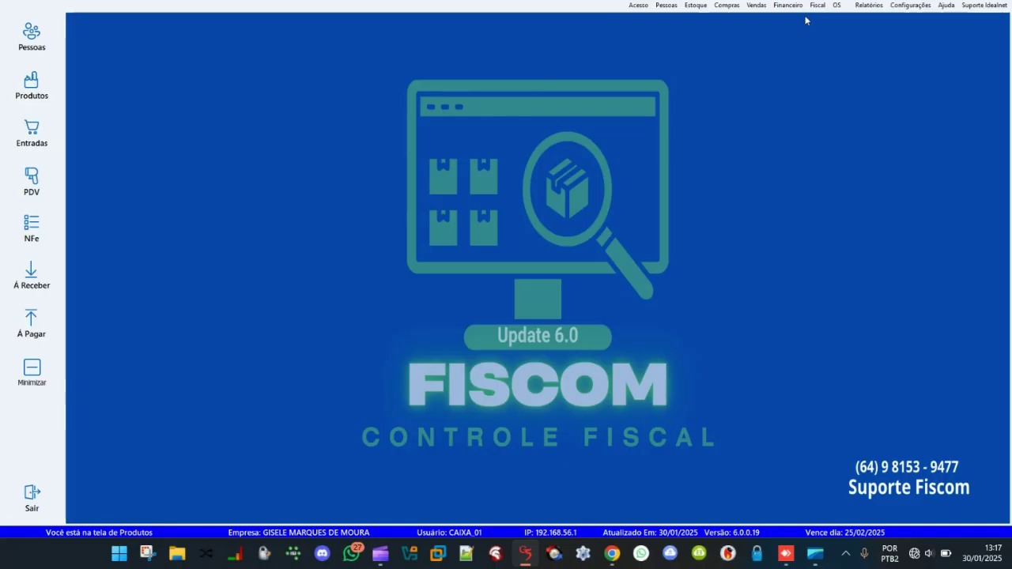
pyautogui.click(31, 79)
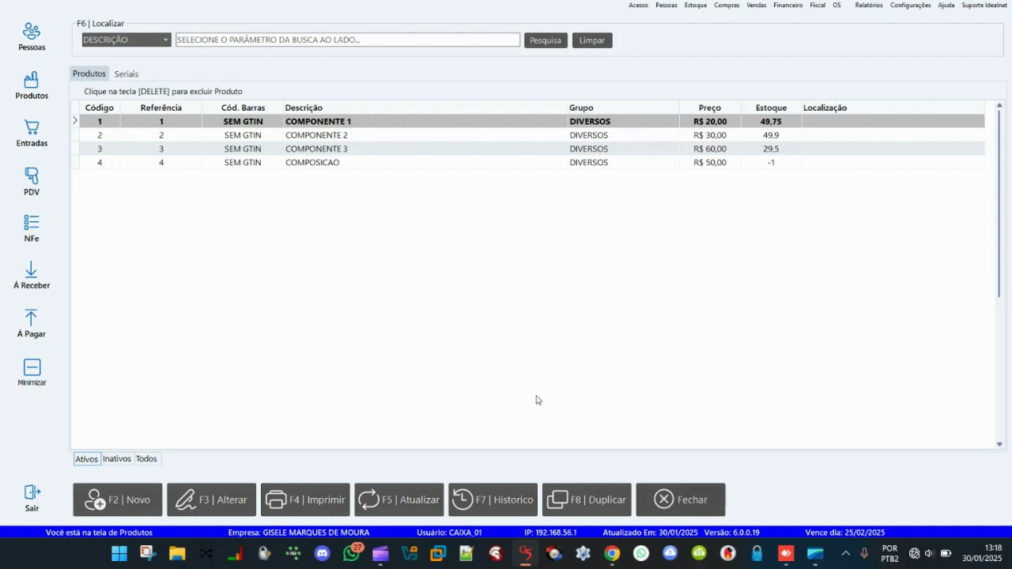
pyautogui.press('Escape')
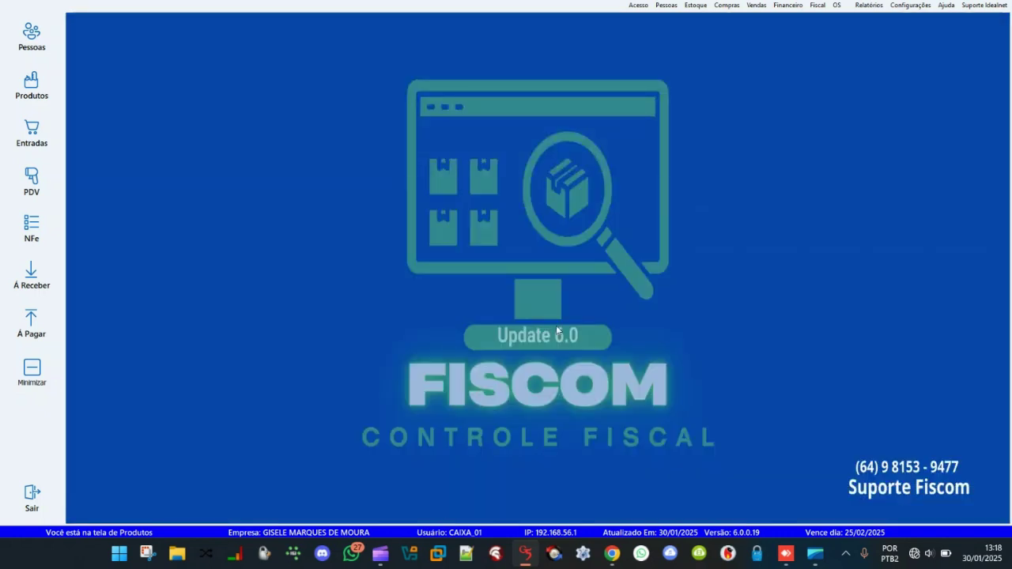